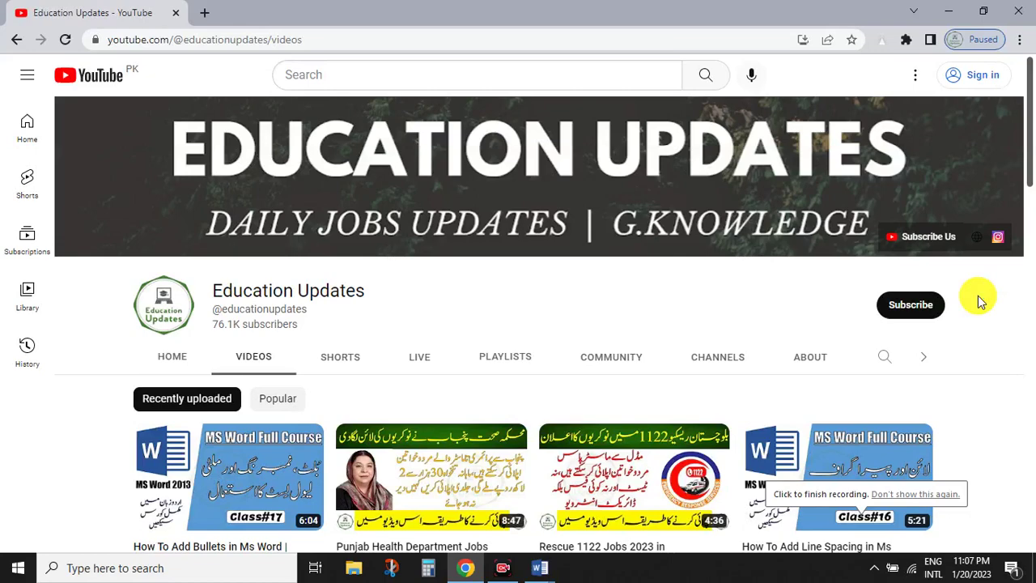
# Scroll the YouTube channel page, then bring the Word document headed 'Paragraph' to the front.
pyautogui.moveTo(1031, 129); pyautogui.dragTo(1032, 176)
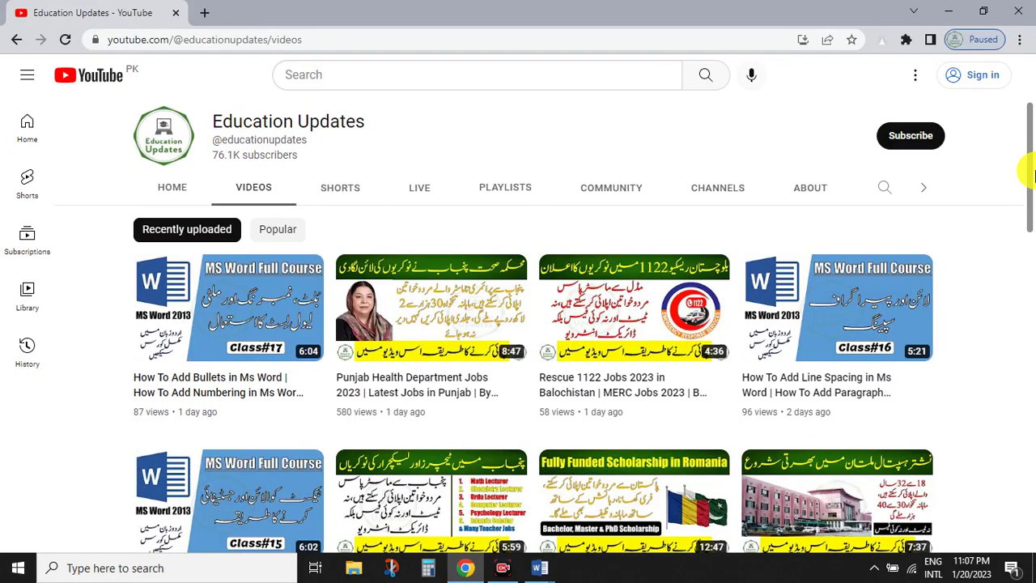
pyautogui.moveTo(1033, 174)
pyautogui.mouseDown()
pyautogui.moveTo(1033, 209)
pyautogui.moveTo(1030, 73)
pyautogui.mouseUp()
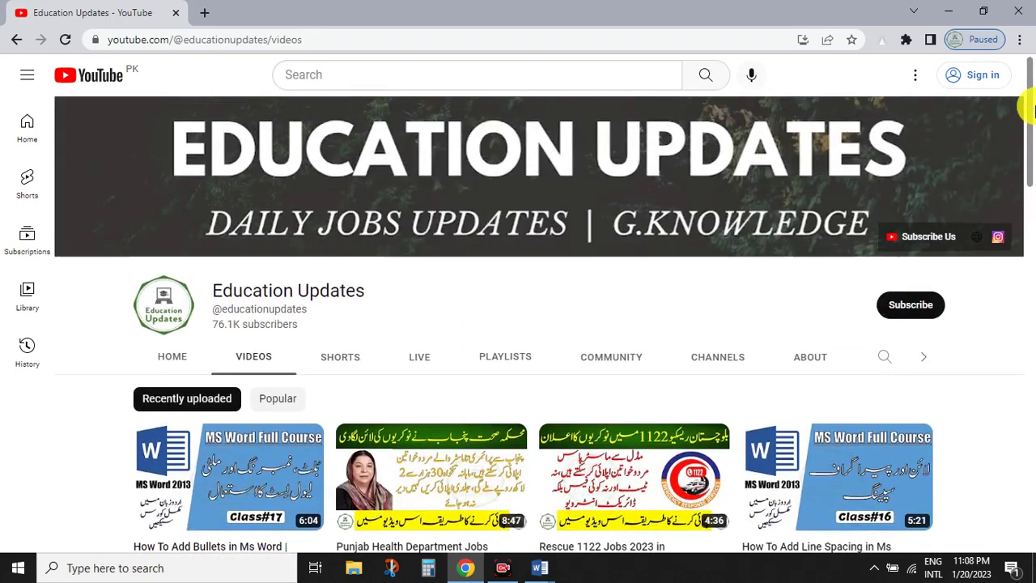
pyautogui.moveTo(540, 568)
pyautogui.click(493, 527)
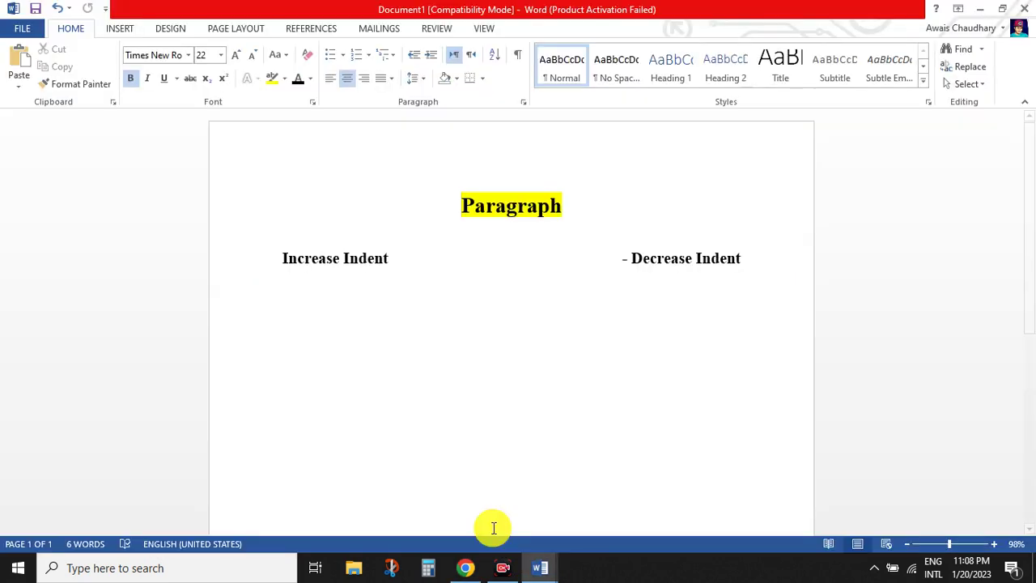
# Highlight the indent labels and the Increase/Decrease Indent buttons in the Paragraph group.
pyautogui.moveTo(386, 210); pyautogui.dragTo(628, 261)
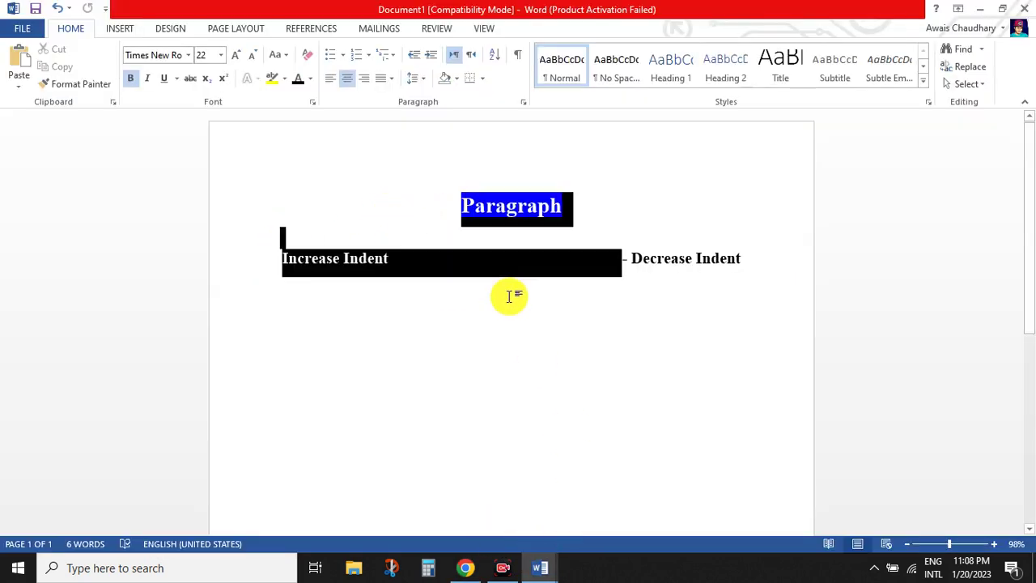
pyautogui.click(536, 332)
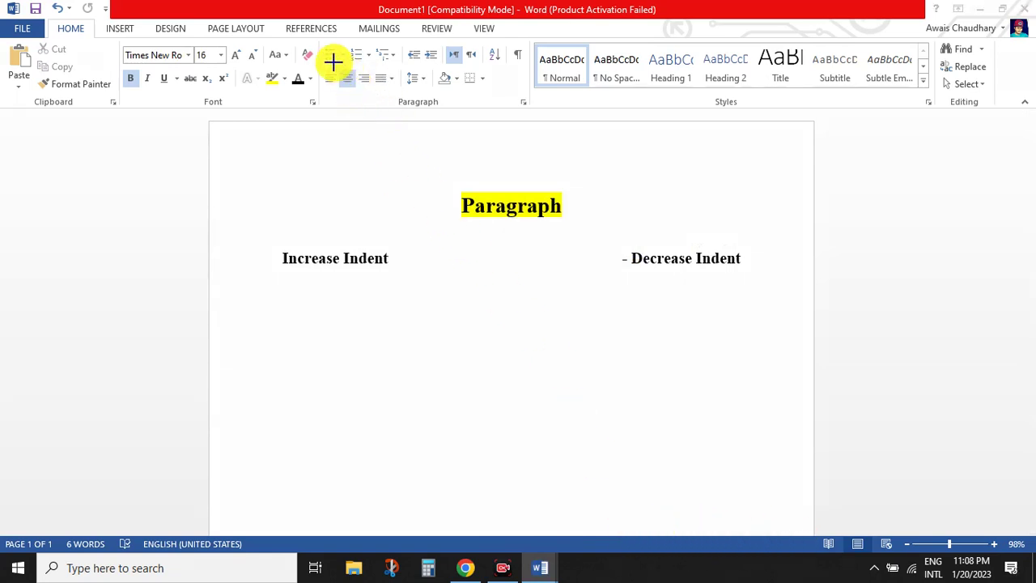
pyautogui.moveTo(316, 38); pyautogui.dragTo(530, 110)
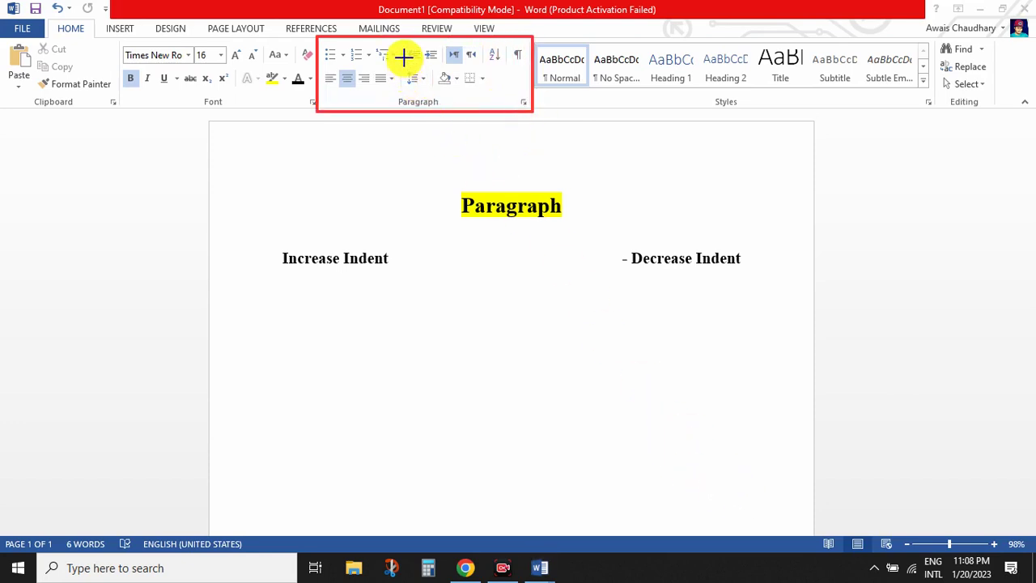
pyautogui.moveTo(397, 44); pyautogui.dragTo(440, 69)
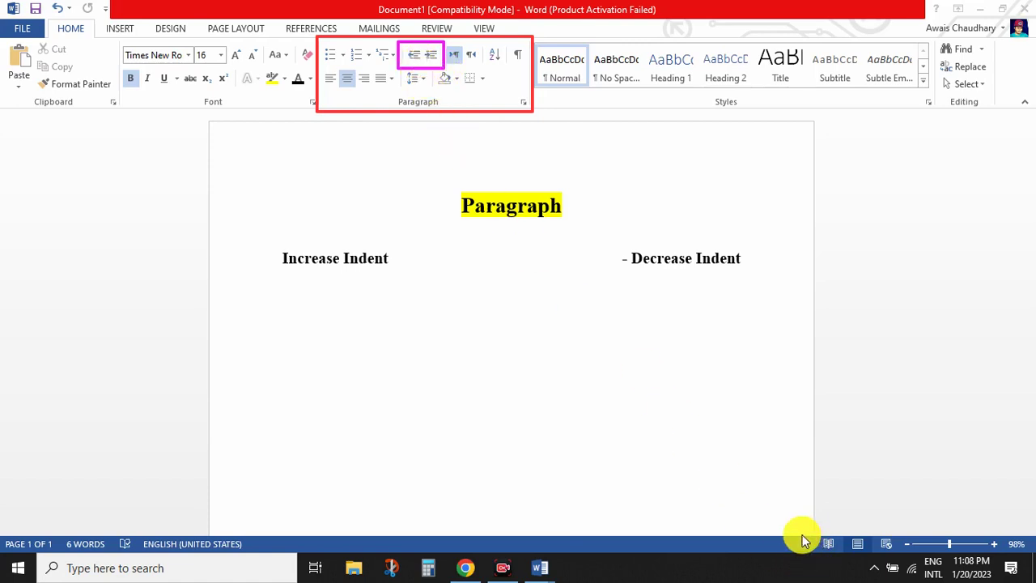
pyautogui.press('Escape')
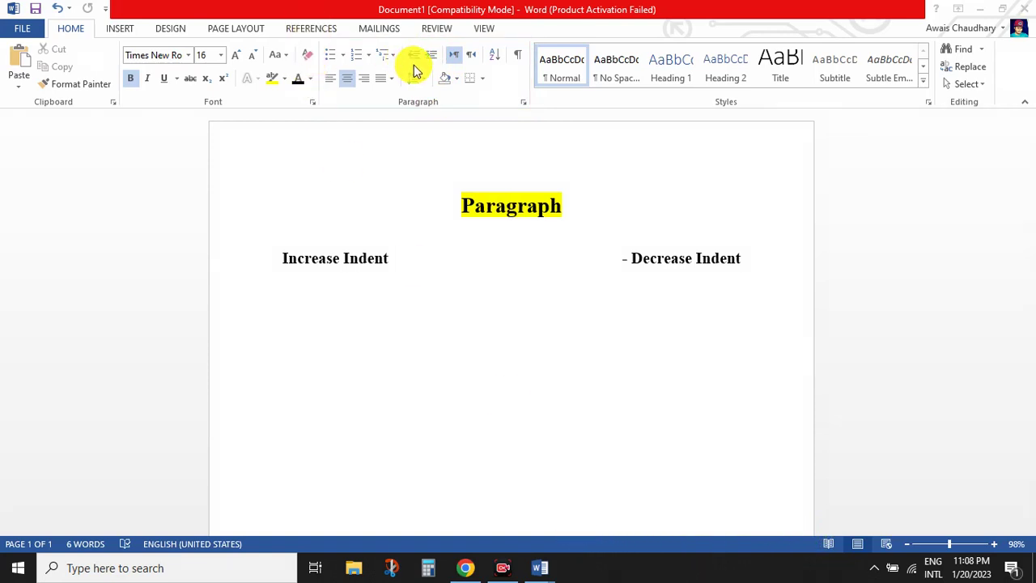
# Switch to Document2 with its Verdana sample paragraphs from the taskbar Word previews.
pyautogui.click(414, 64)
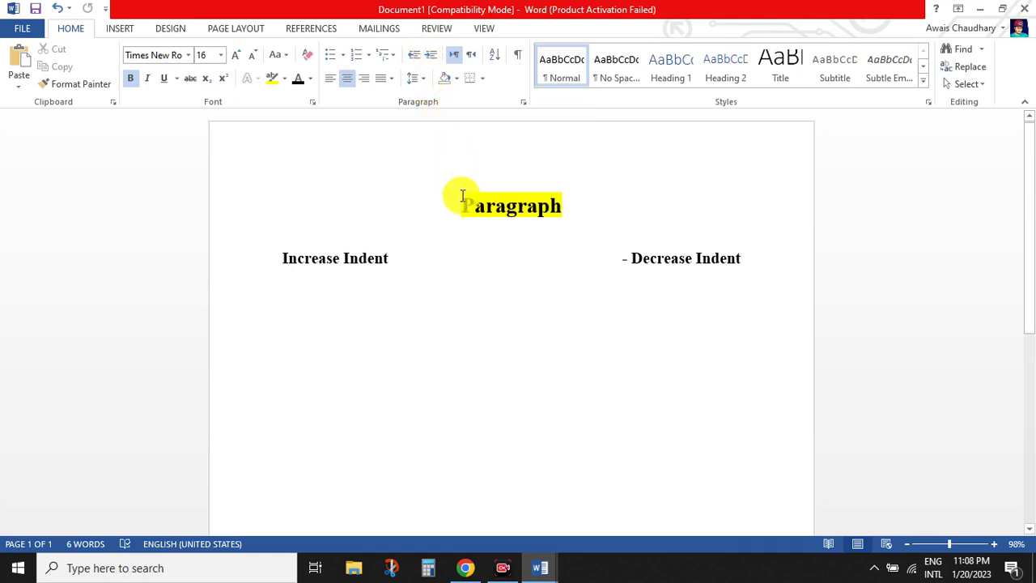
pyautogui.click(537, 565)
pyautogui.click(599, 482)
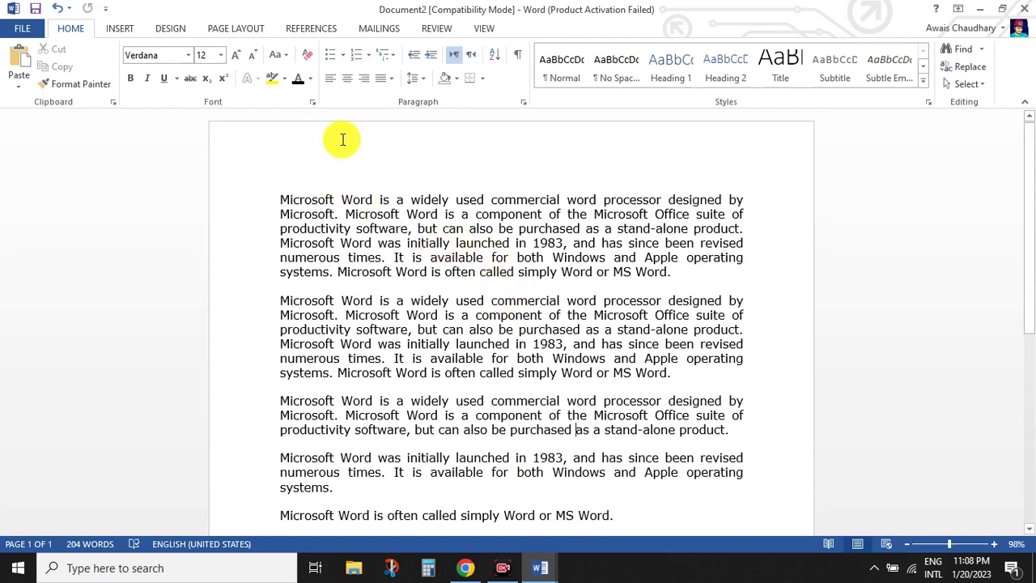
pyautogui.scroll(-3, 769, 418)
pyautogui.scroll(3, 566, 404)
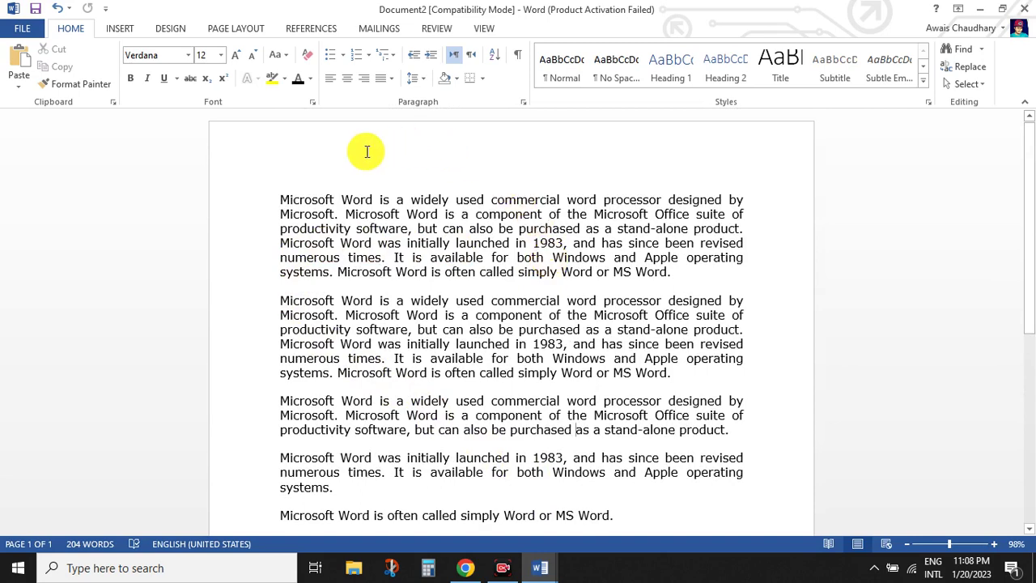
pyautogui.scroll(-3, 587, 364)
pyautogui.scroll(3, 587, 364)
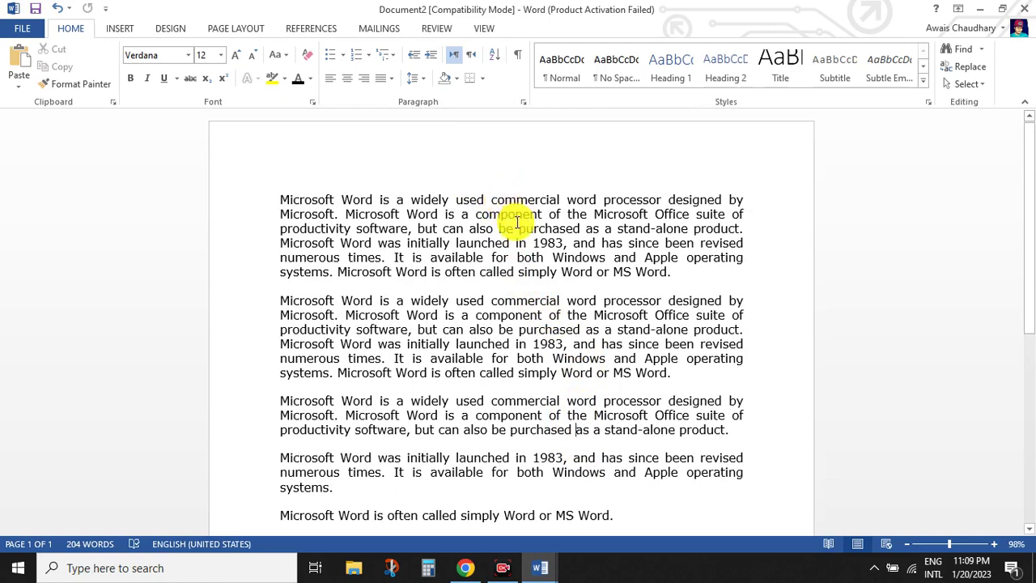
pyautogui.moveTo(275, 197)
pyautogui.mouseDown()
pyautogui.moveTo(450, 337)
pyautogui.moveTo(475, 370)
pyautogui.mouseUp()
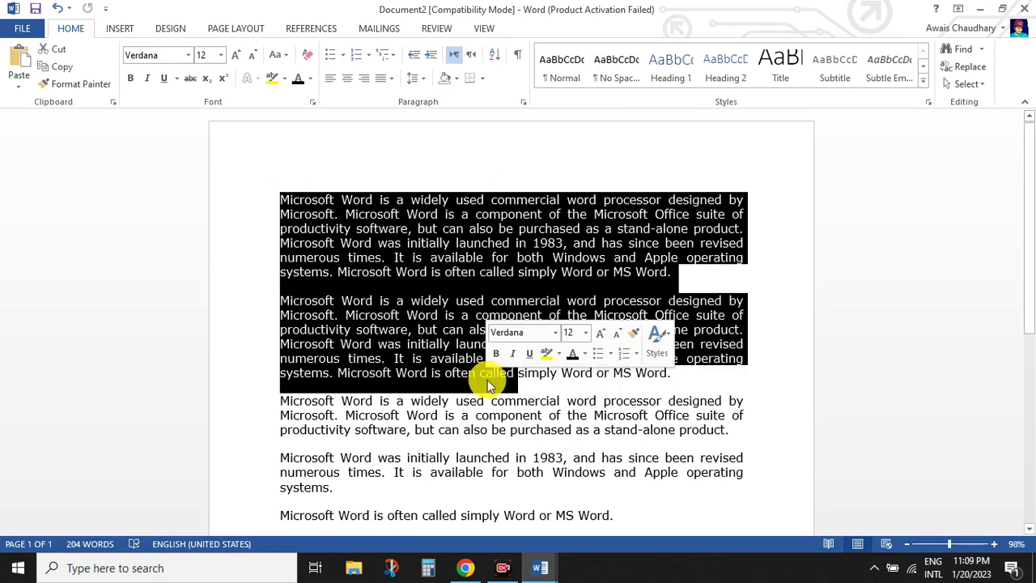
pyautogui.click(475, 251)
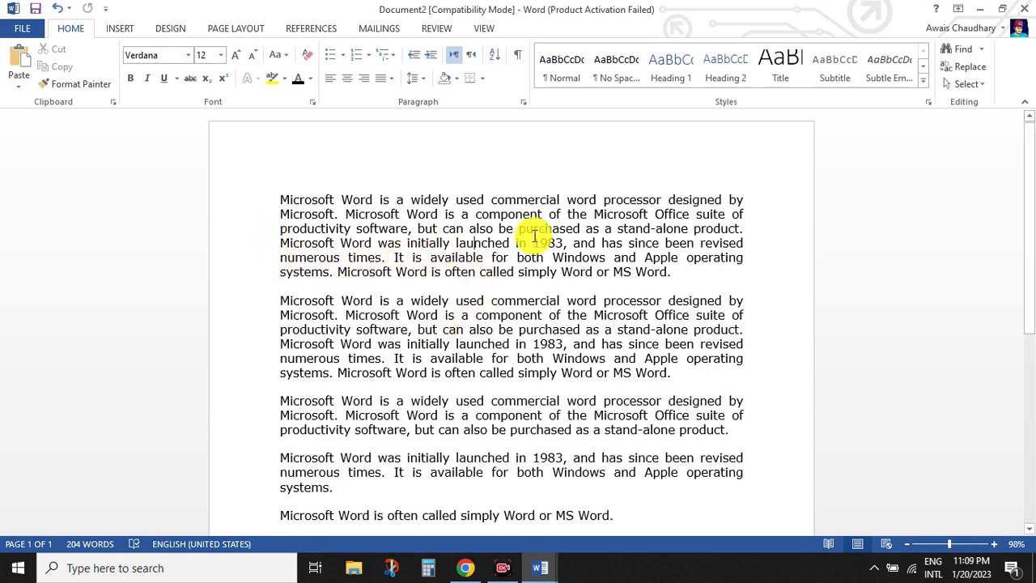
pyautogui.scroll(-2, 319, 317)
pyautogui.scroll(2, 364, 324)
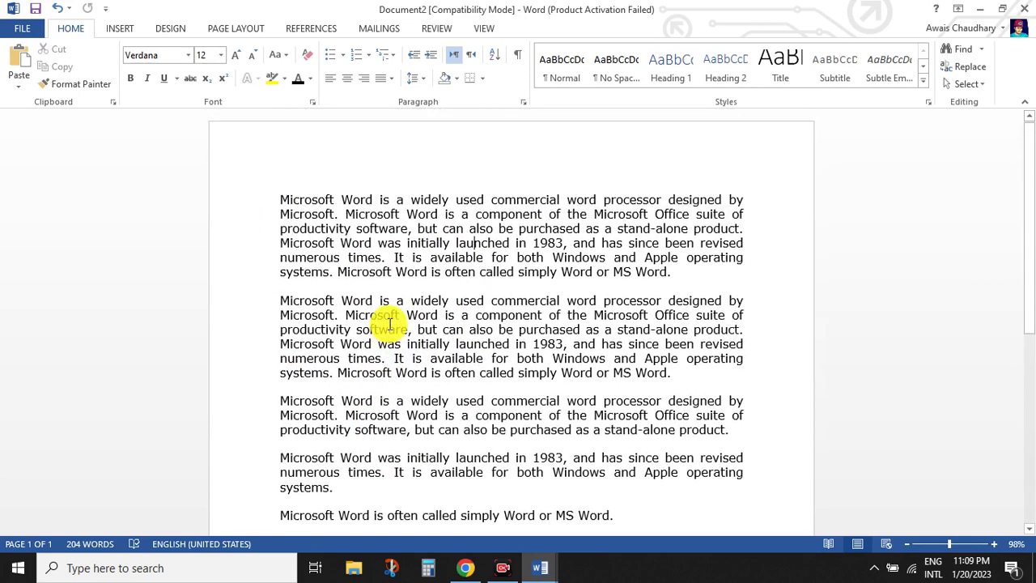
pyautogui.click(480, 223)
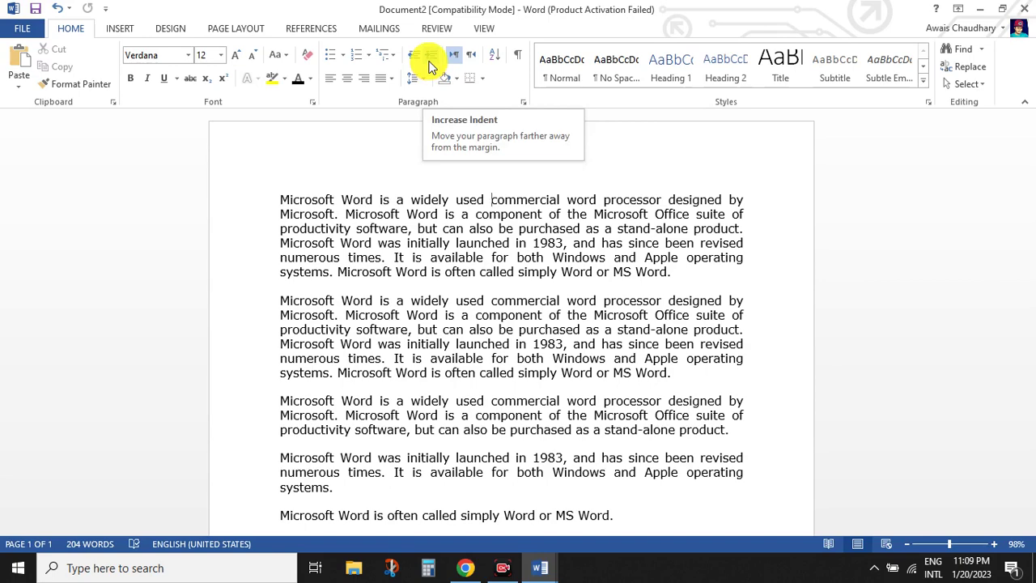
# Indent the first paragraph four steps with Increase Indent.
pyautogui.click(429, 66)
pyautogui.click(429, 67)
pyautogui.click(429, 66)
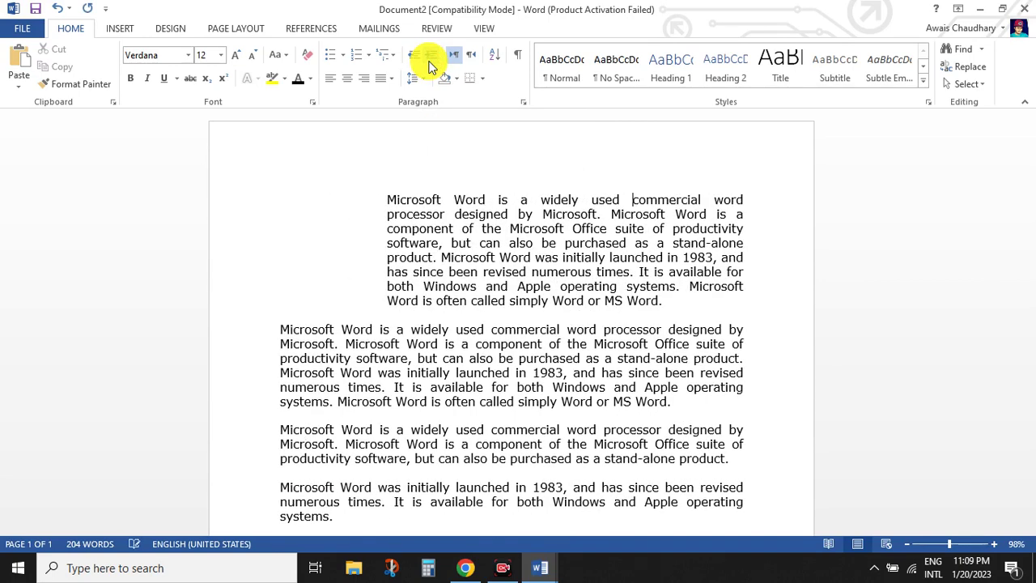
pyautogui.click(429, 66)
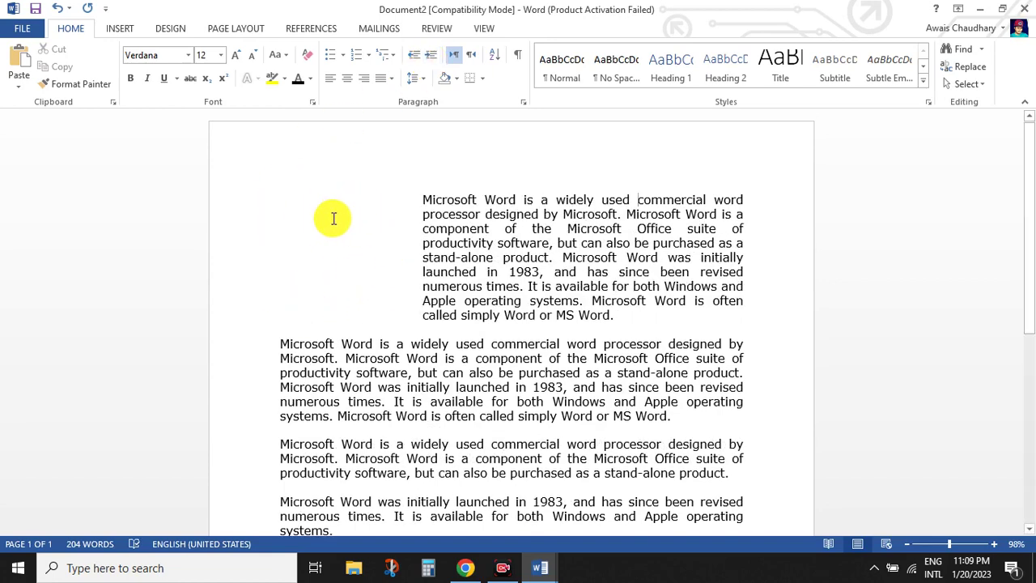
pyautogui.scroll(-2, 333, 259)
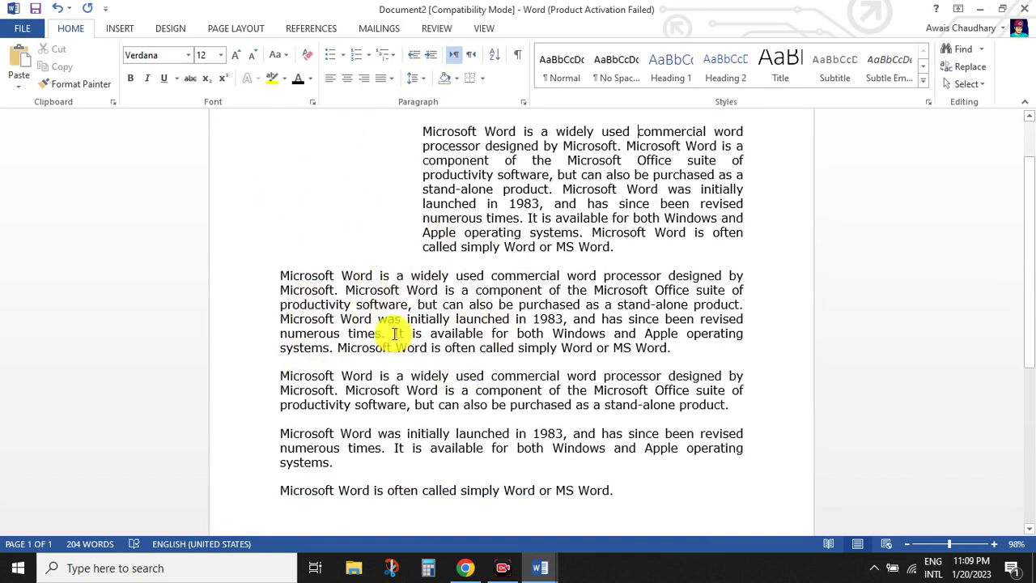
pyautogui.scroll(1, 427, 337)
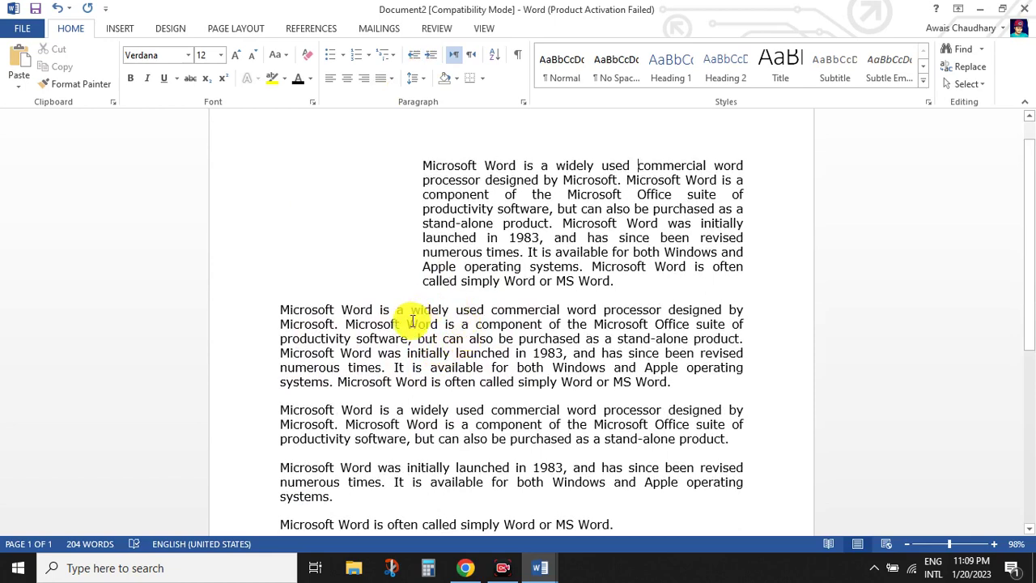
# Indent the second paragraph four steps with Increase Indent.
pyautogui.click(439, 327)
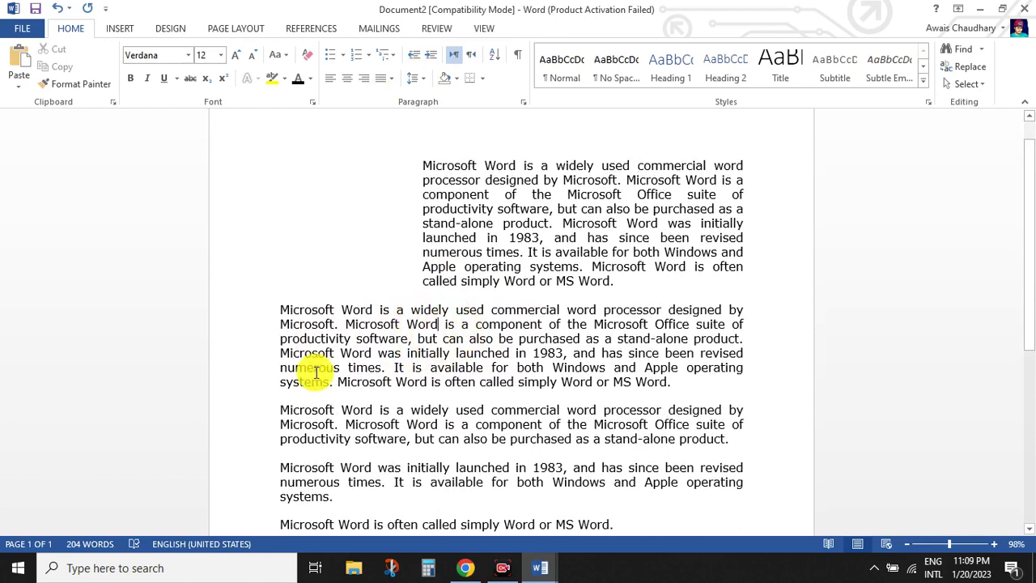
pyautogui.click(429, 57)
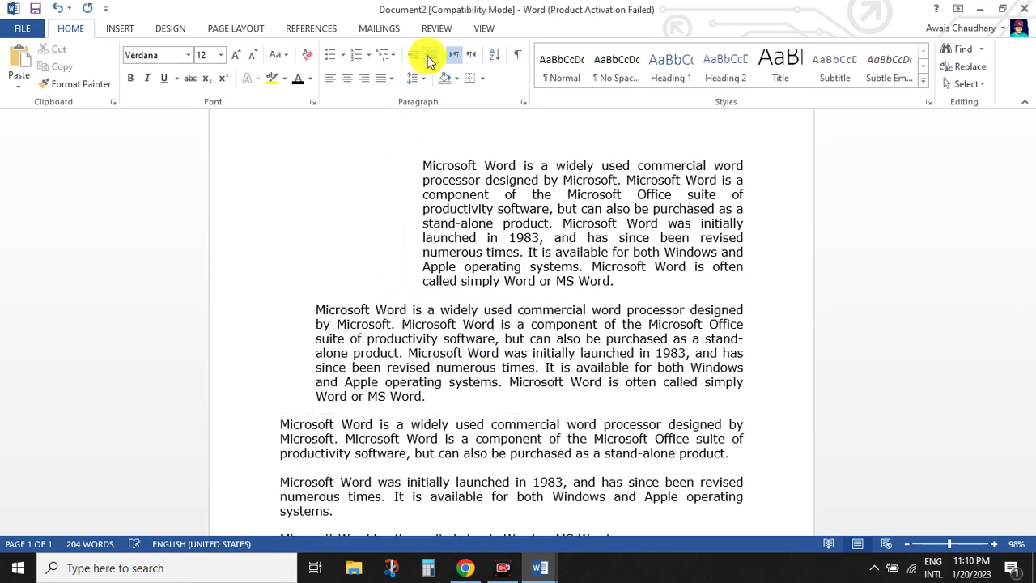
pyautogui.click(429, 58)
pyautogui.click(429, 59)
pyautogui.click(429, 58)
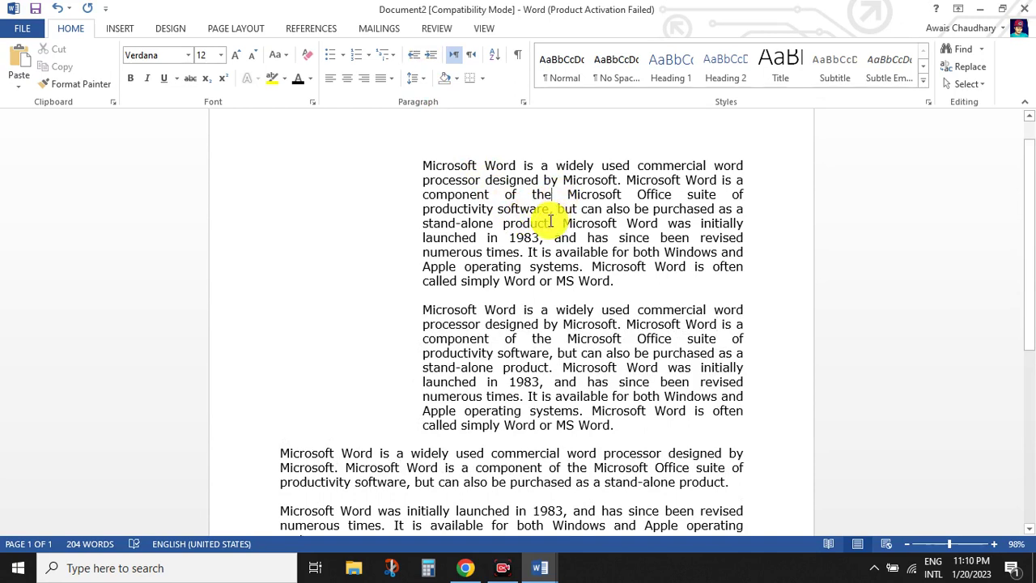
# Move the first paragraph back to the left margin with four Decrease Indent steps.
pyautogui.click(416, 64)
pyautogui.click(416, 64)
pyautogui.click(416, 65)
pyautogui.click(416, 65)
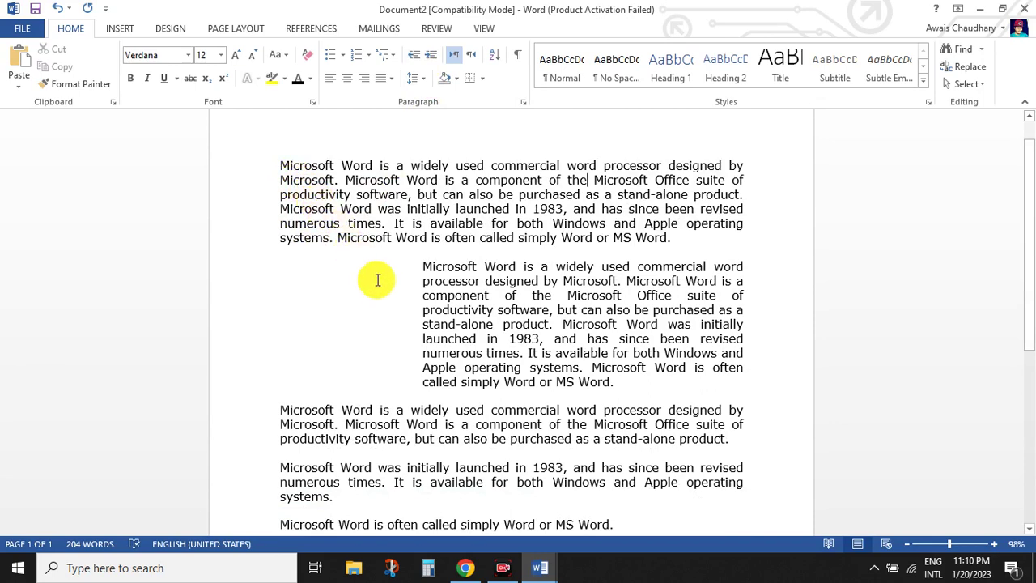
# Review the document, then switch back to the Education Updates YouTube page in Chrome.
pyautogui.scroll(-1, 377, 287)
pyautogui.scroll(-2, 378, 286)
pyautogui.scroll(3, 377, 286)
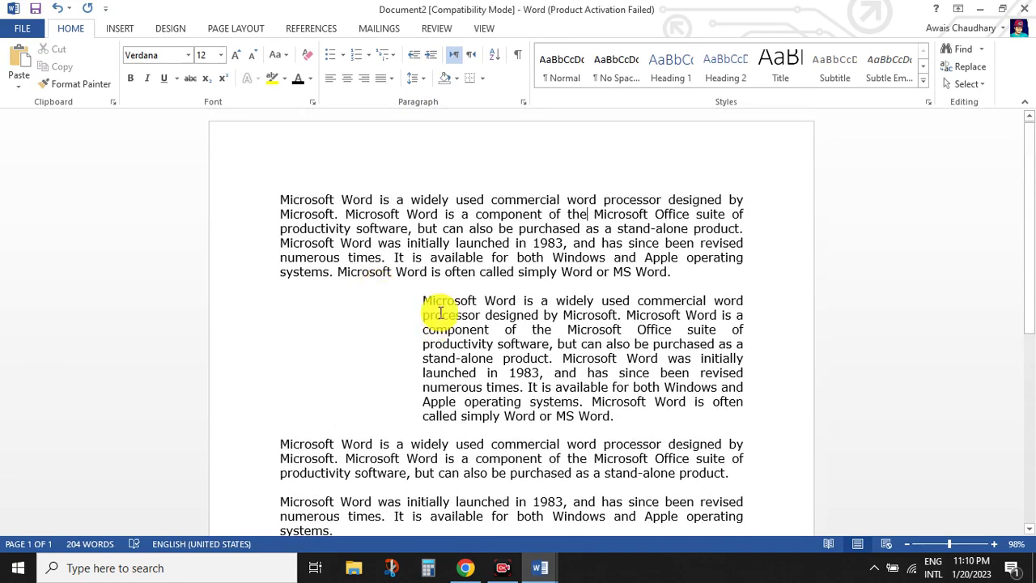
pyautogui.click(461, 569)
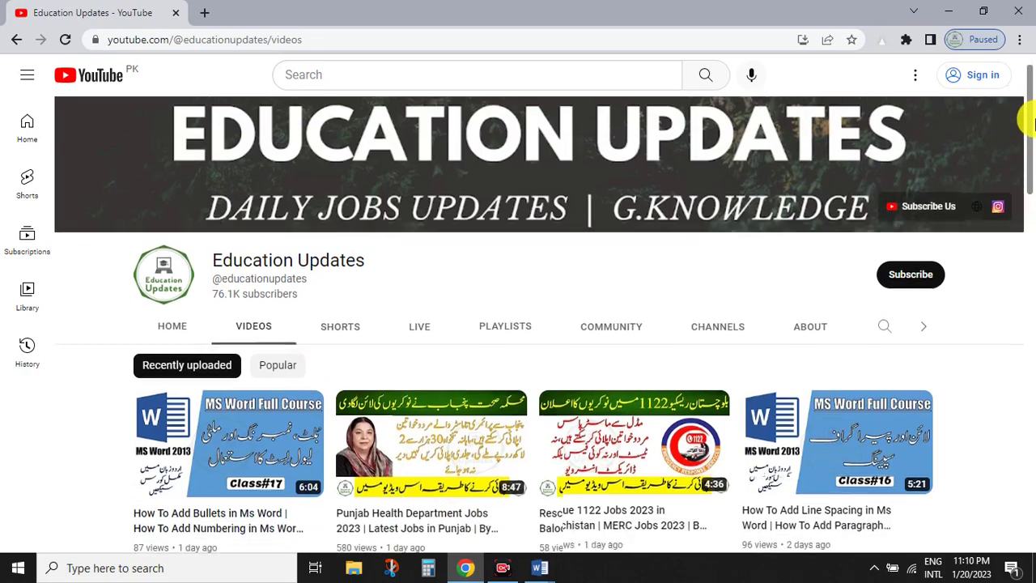
pyautogui.moveTo(1026, 105); pyautogui.dragTo(1024, 151)
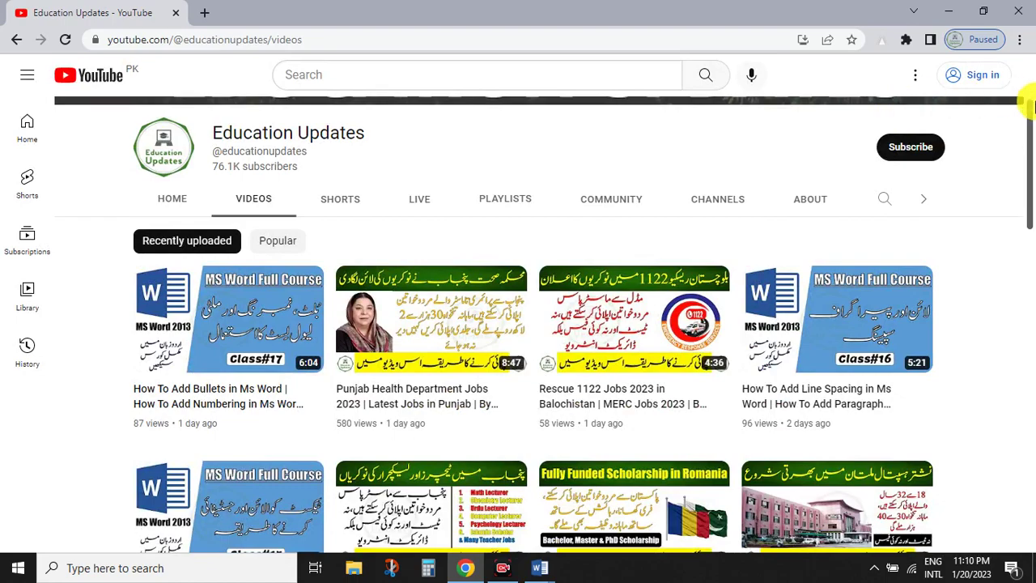
pyautogui.moveTo(1027, 123)
pyautogui.mouseDown()
pyautogui.moveTo(1031, 376)
pyautogui.moveTo(1031, 87)
pyautogui.mouseUp()
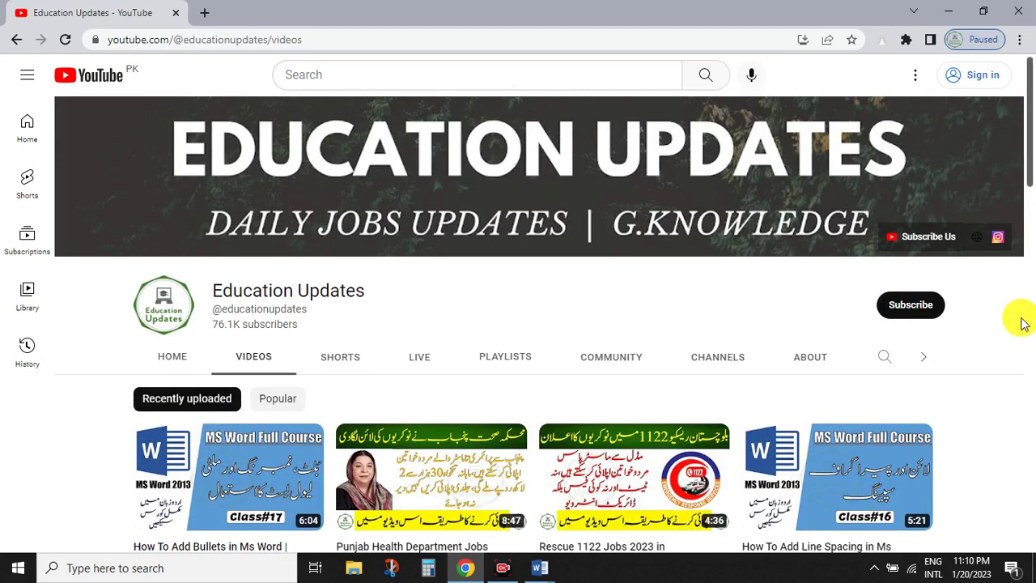